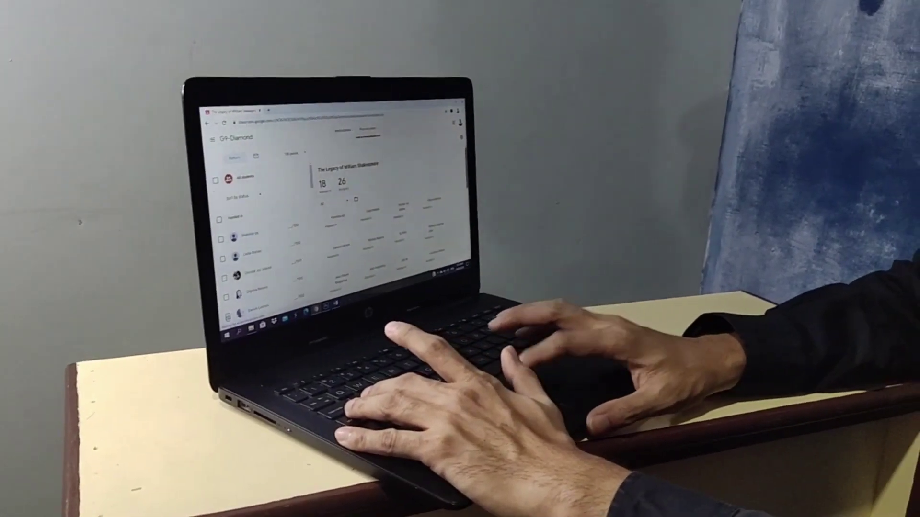
- Sign in with the account's e-mail and password to reach the Gmail inbox
scroll(407, 216, "down", 3)
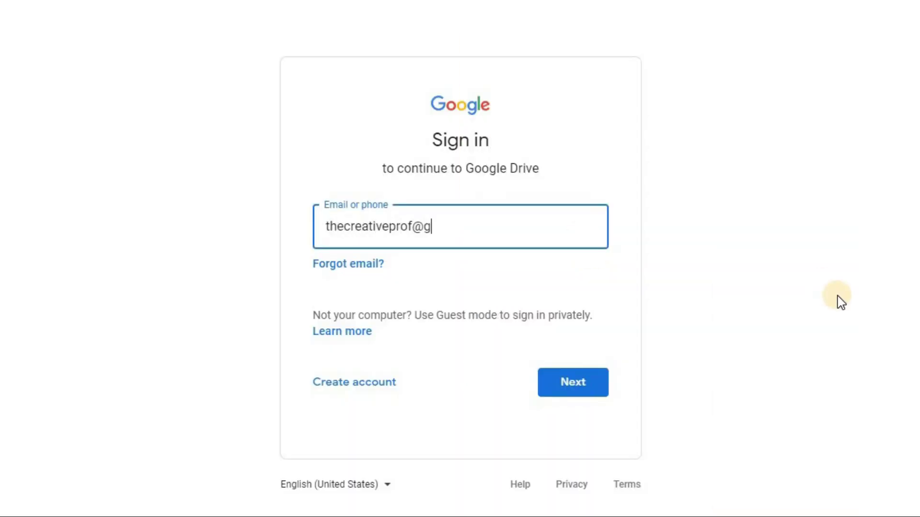
key("Return")
type("••••••••••")
key("Return")
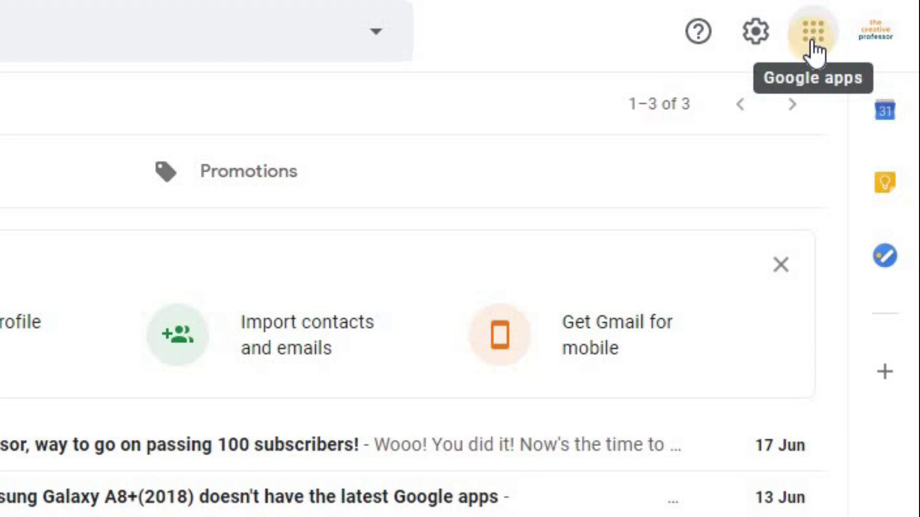
- Launch Google Classroom from the Google apps menu in Gmail
left_click(813, 48)
left_click_drag(894, 172, 894, 513)
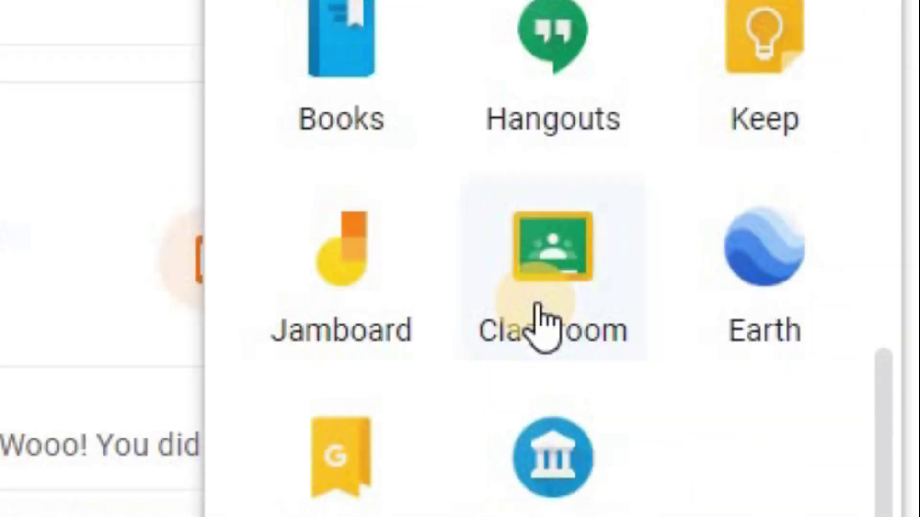
left_click(696, 366)
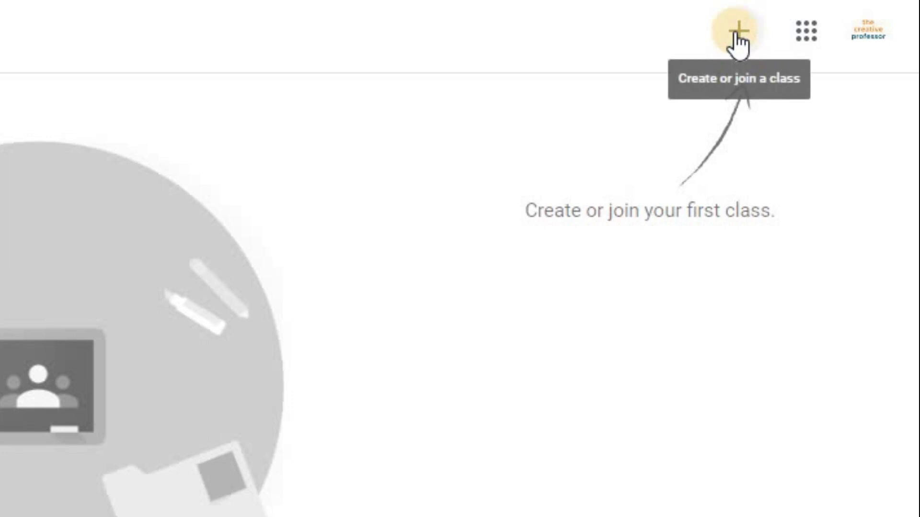
- Start creating a new class, acknowledging the not-at-a-school notice
left_click(733, 32)
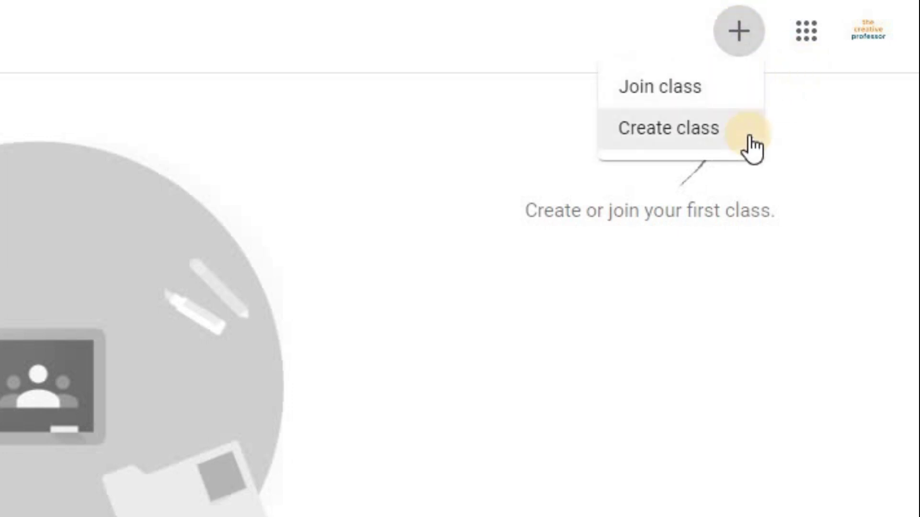
left_click(667, 136)
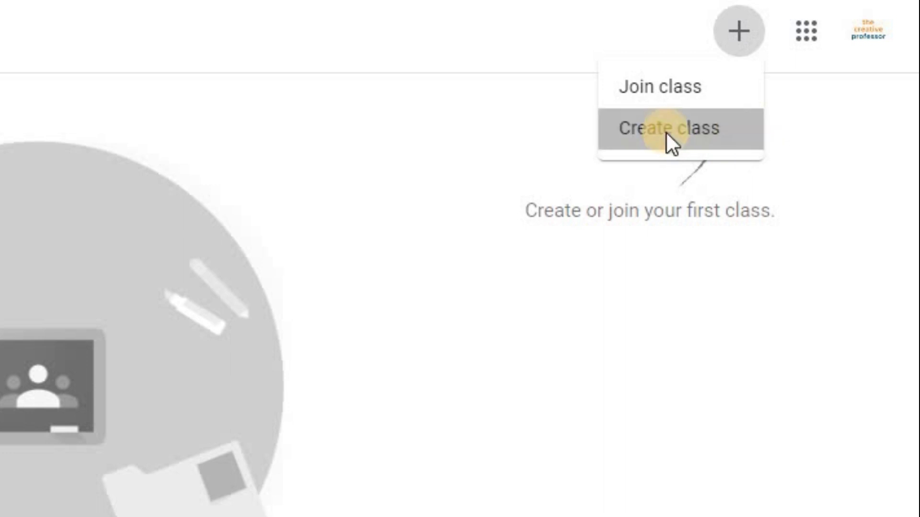
left_click(283, 356)
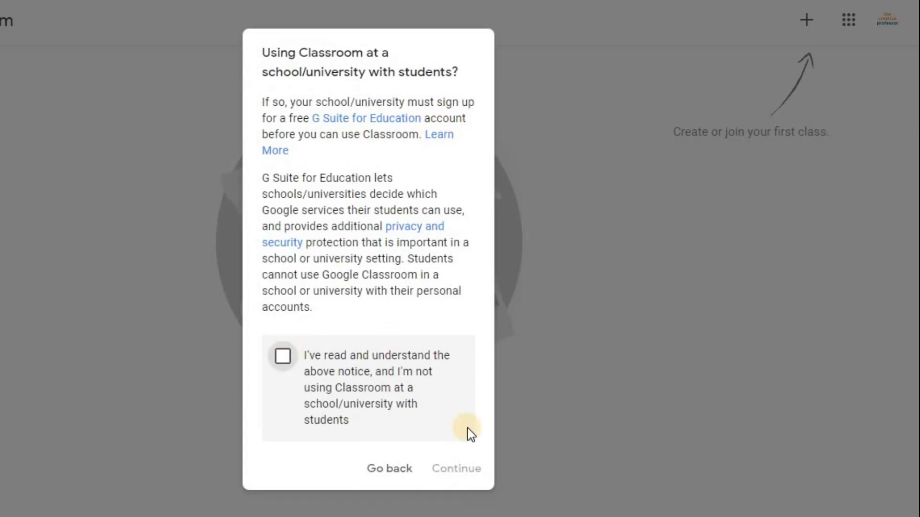
left_click(453, 470)
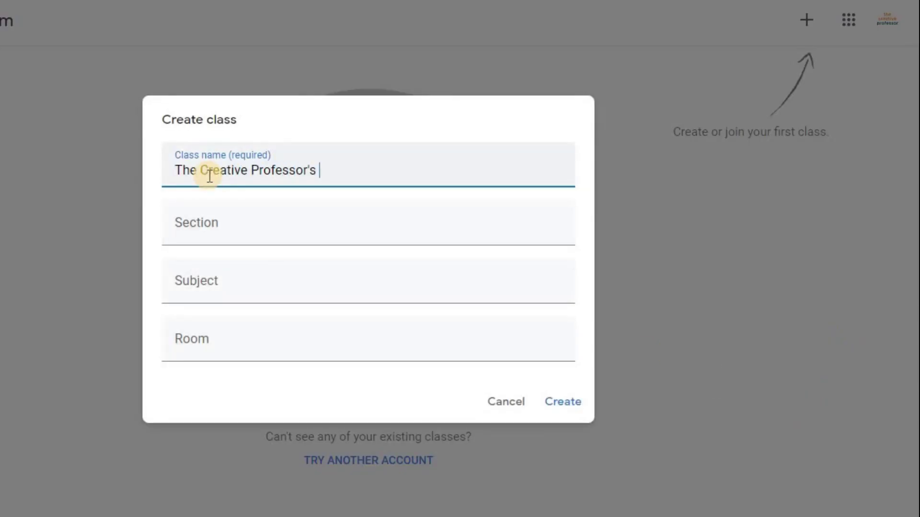
- Create The Creative Professor's Class with section Grade 9 Diamond, subject English, room 501 B
key("Tab")
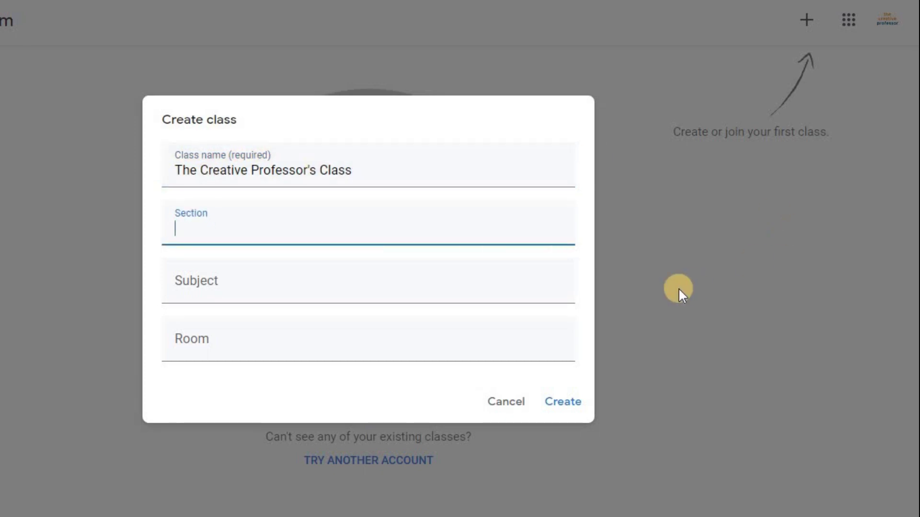
key("Tab")
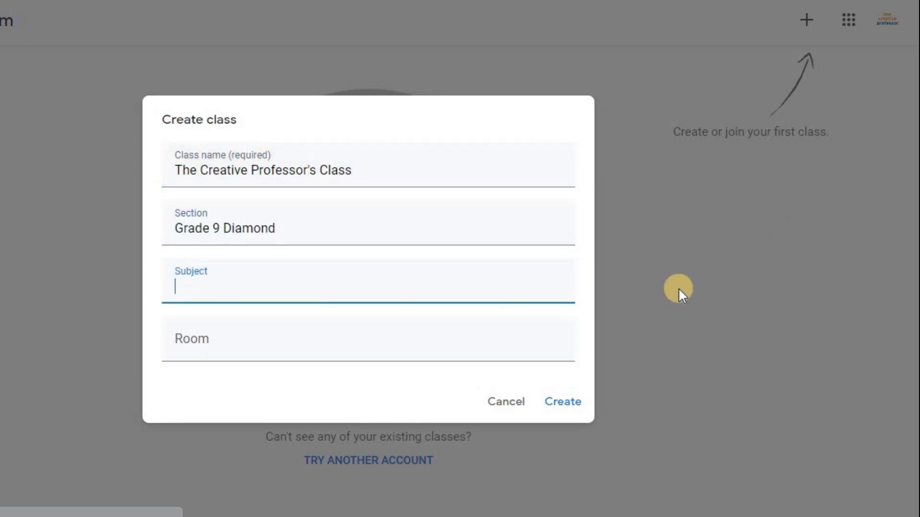
type("English")
key("Tab")
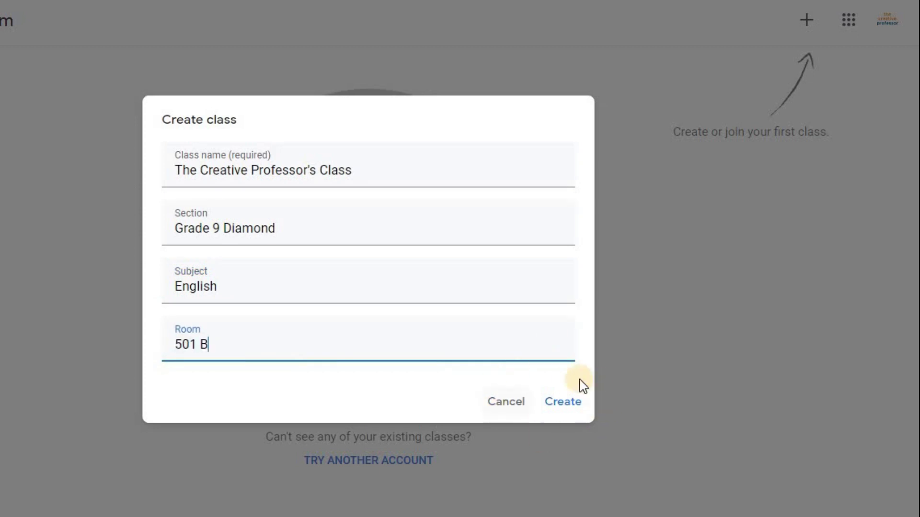
left_click(570, 401)
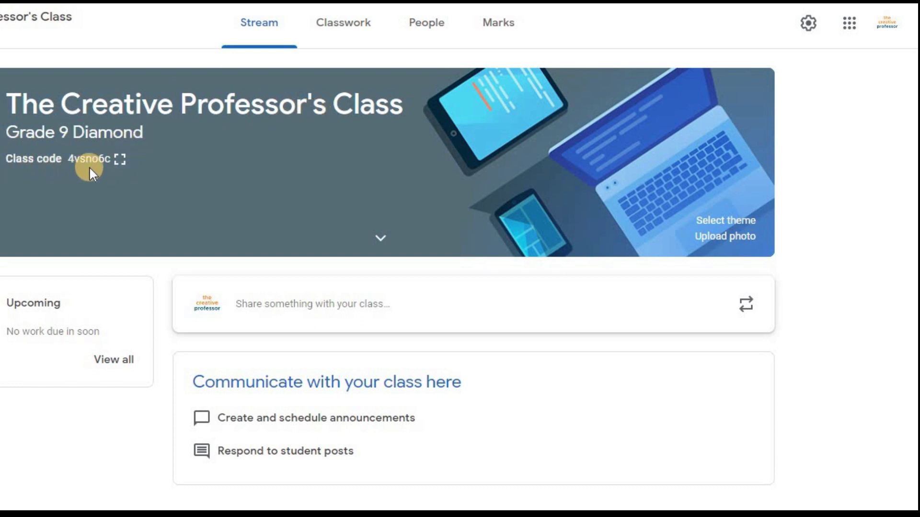
left_click(121, 159)
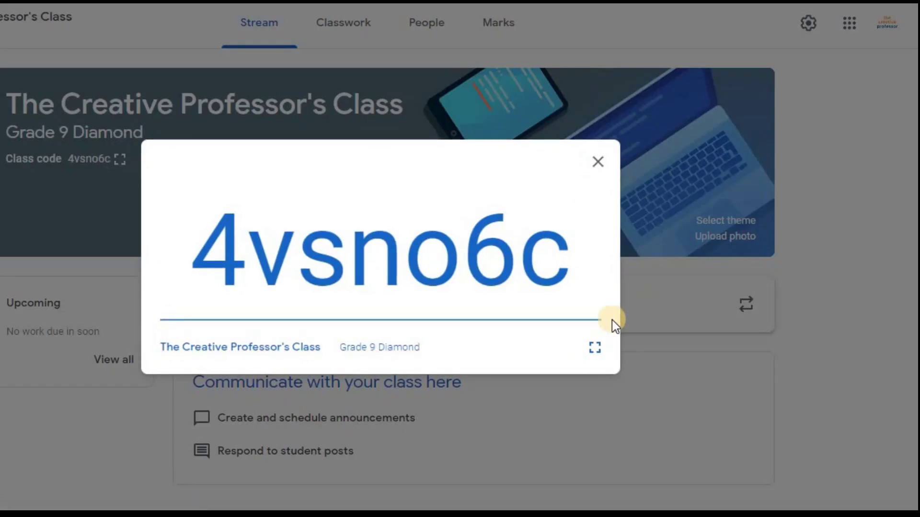
left_click(595, 348)
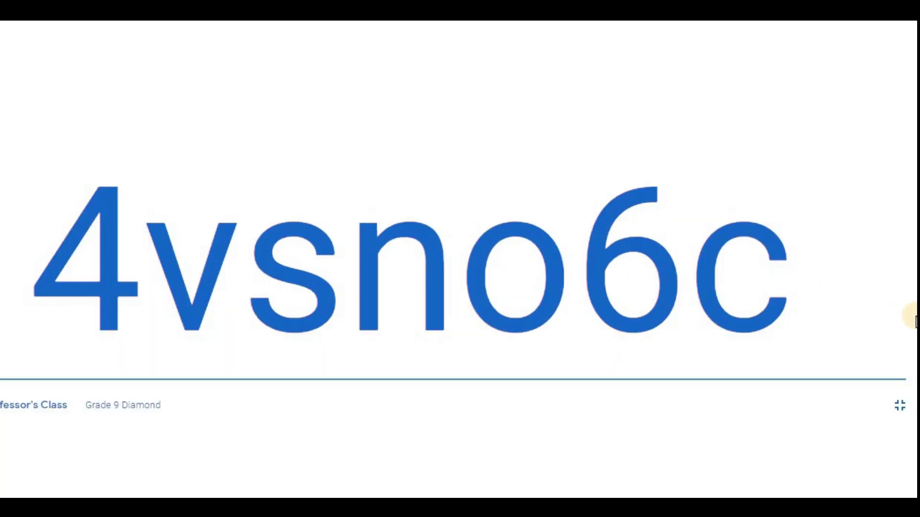
left_click(902, 405)
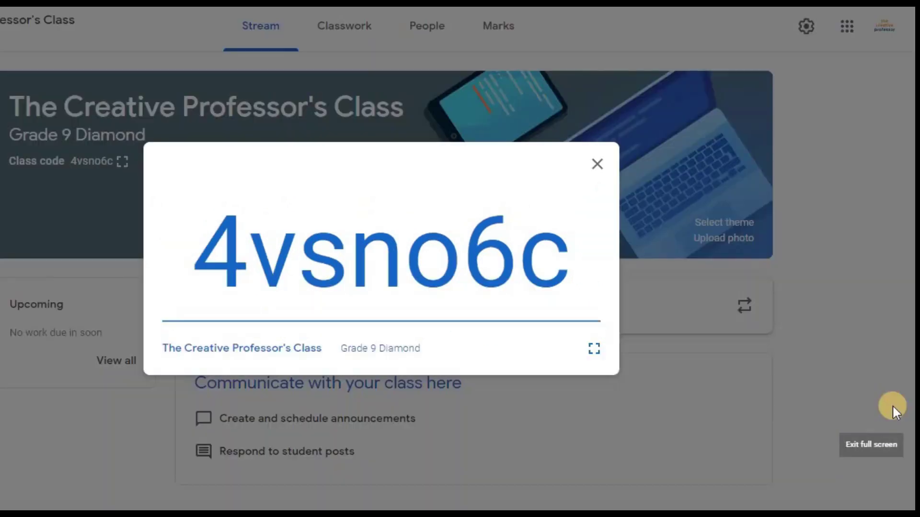
left_click(595, 165)
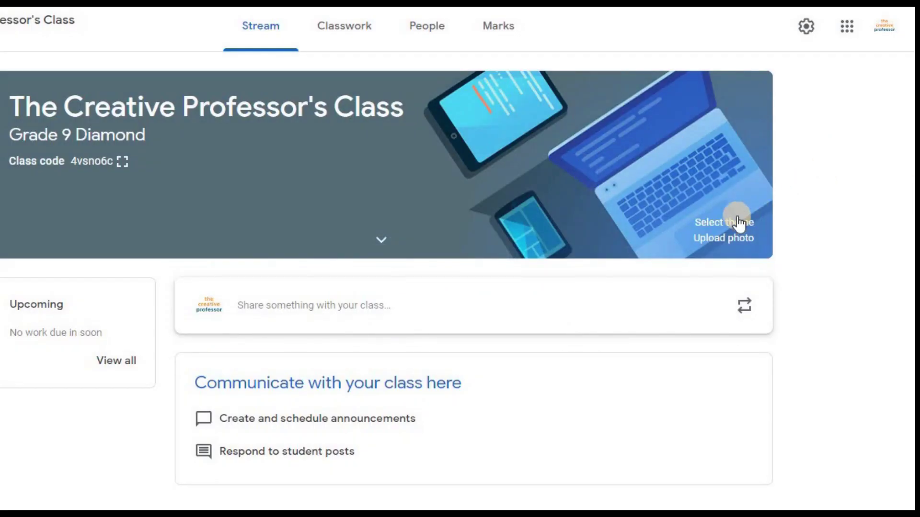
- Apply the teal English & History banner theme with papers and a pen
left_click(734, 223)
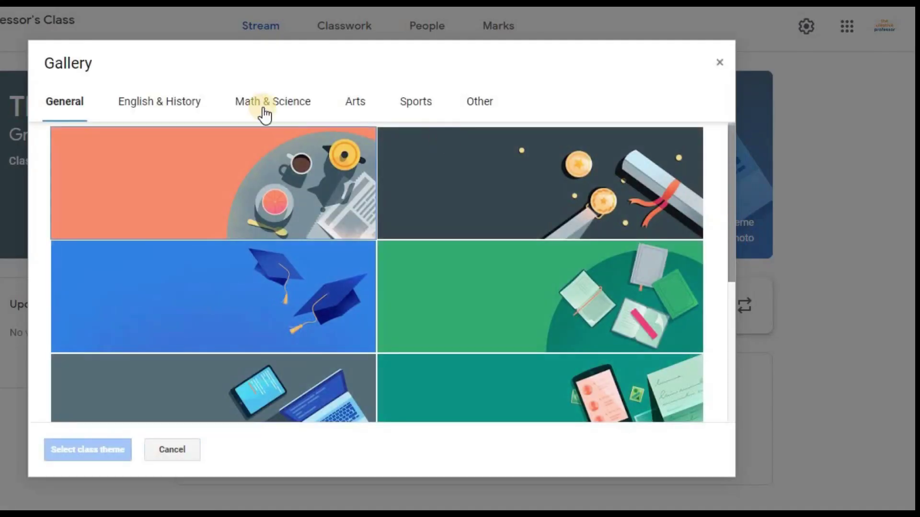
scroll(703, 164, "down", 5)
scroll(431, 143, "up", 5)
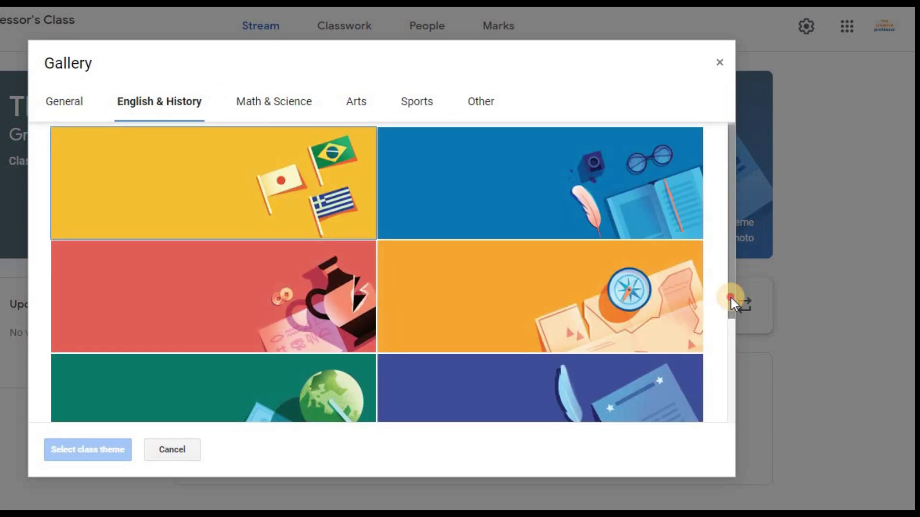
left_click_drag(731, 296, 734, 385)
left_click_drag(730, 311, 728, 321)
left_click(513, 383)
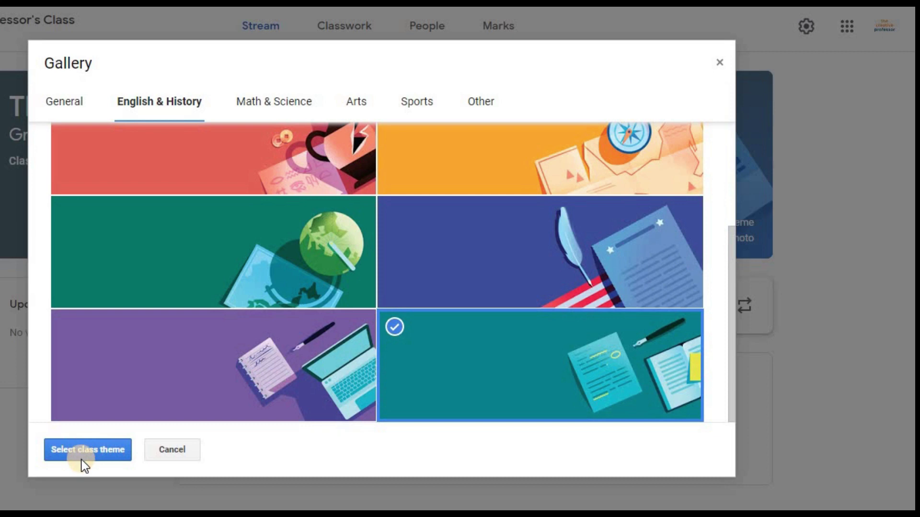
left_click(78, 455)
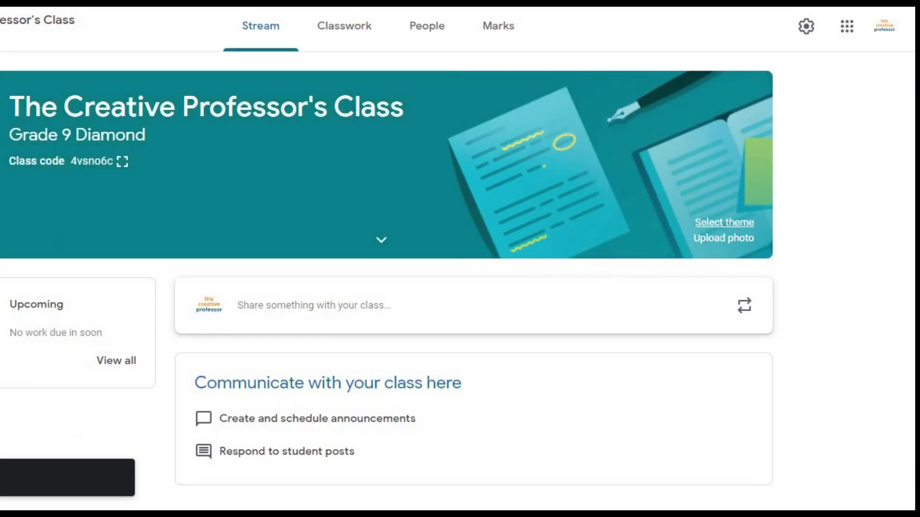
left_click(723, 240)
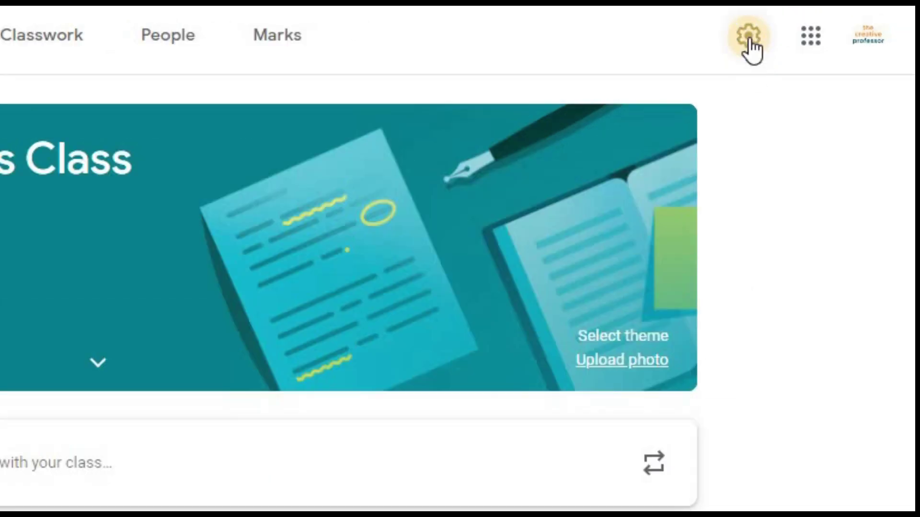
- Add the description 'English language and literature class', change the room to 501 A, and save
left_click(750, 38)
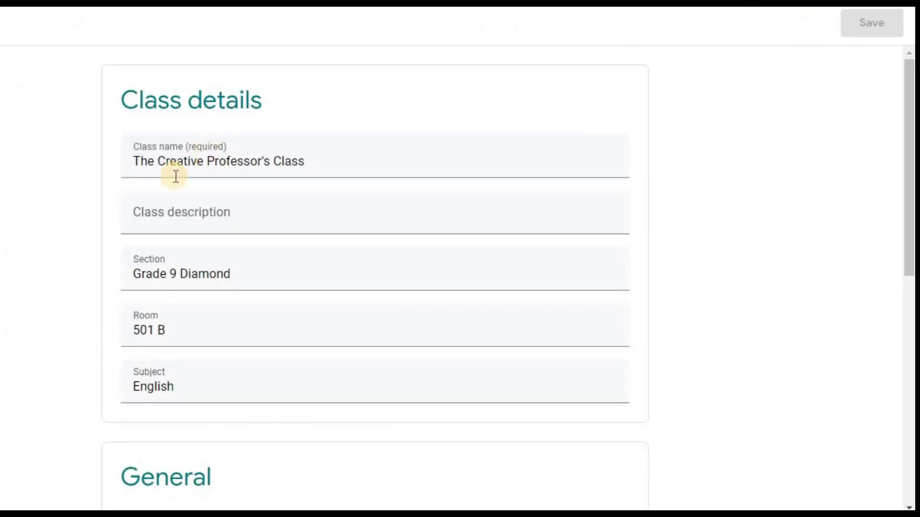
left_click(188, 219)
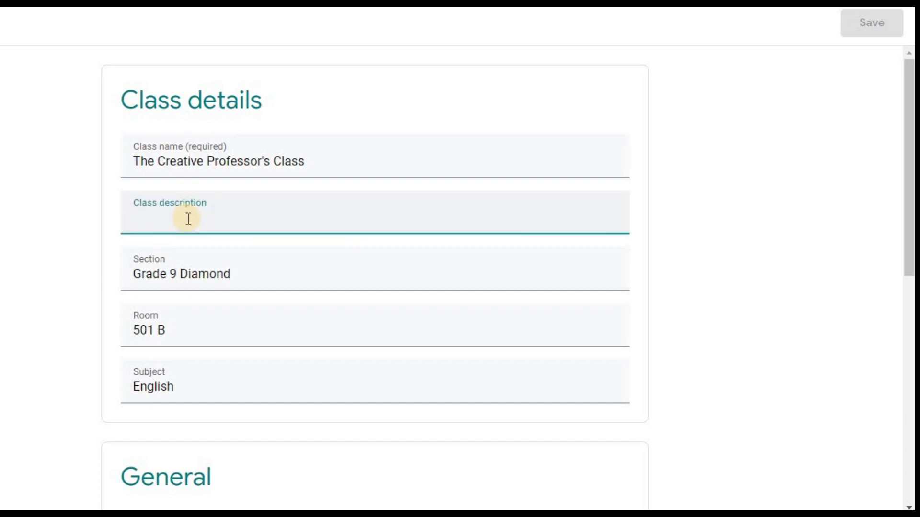
type("English language and litera")
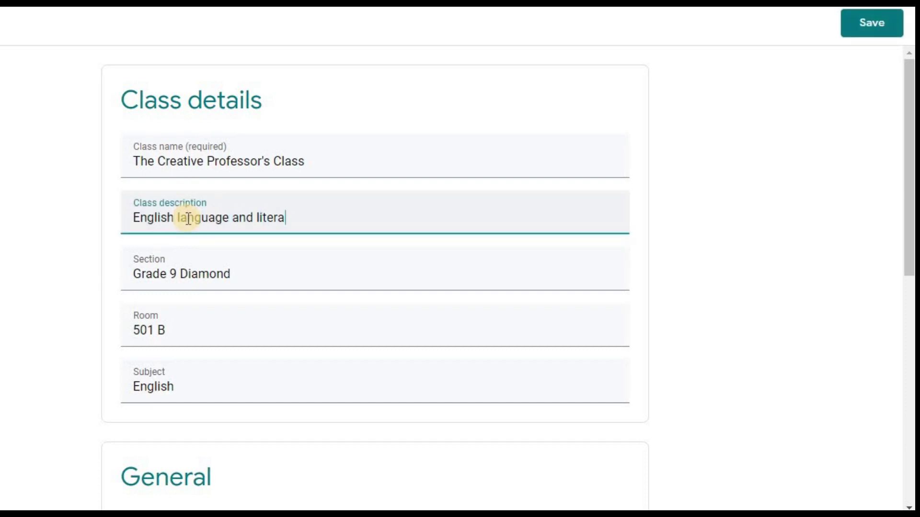
type("ture class")
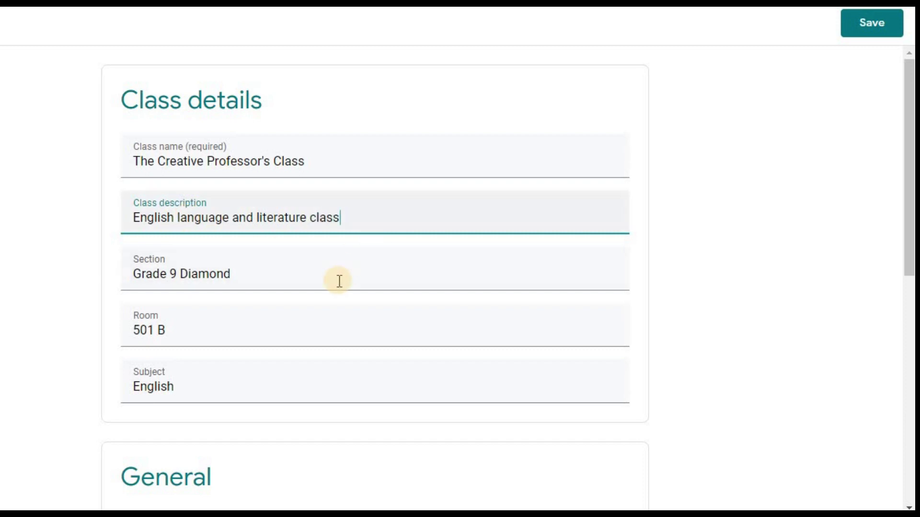
left_click(325, 332)
key("BackSpace")
key("BackSpace")
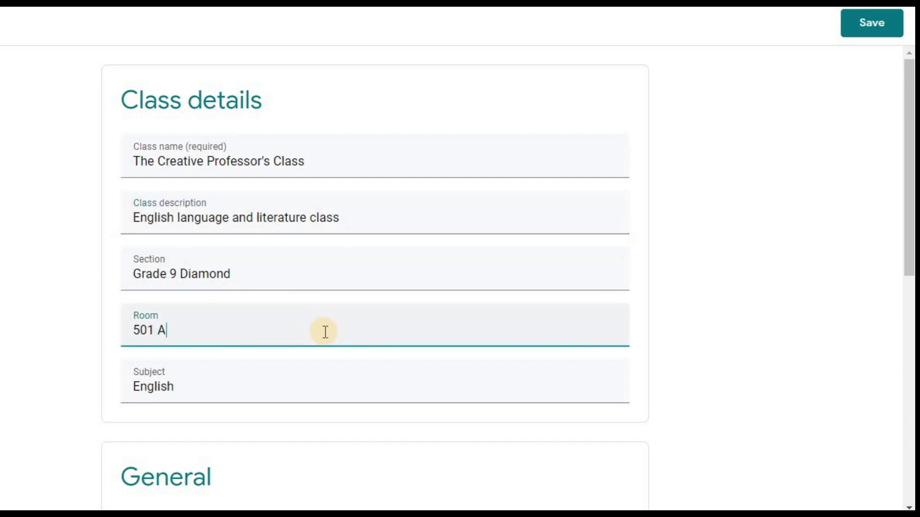
left_click(870, 19)
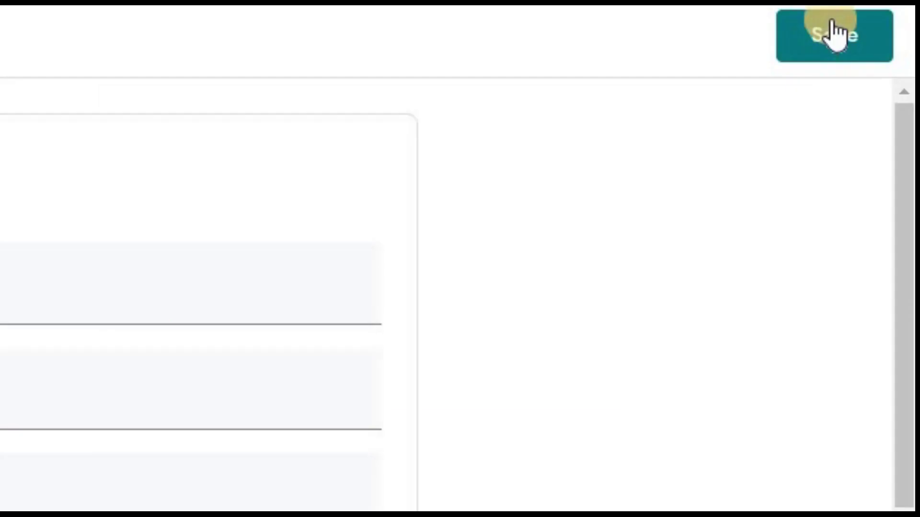
left_click(831, 32)
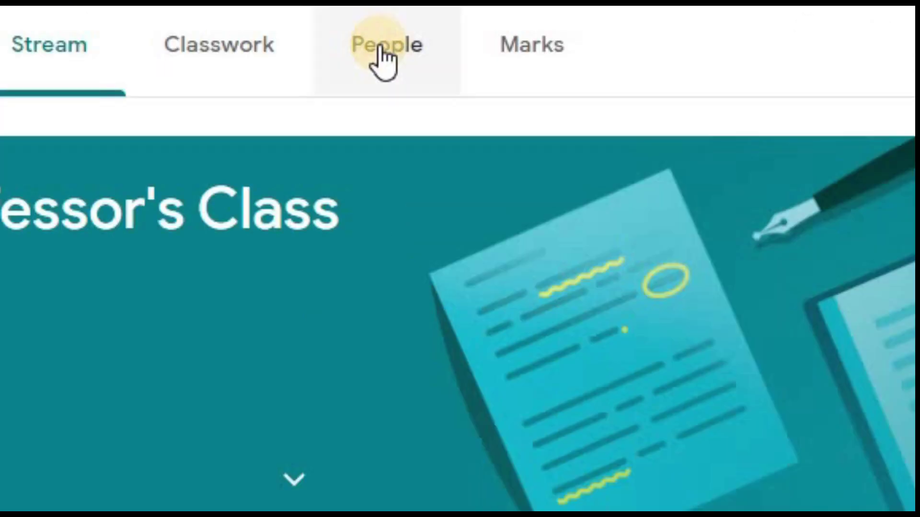
- Invite a student to the class by their e-mail address from the People page
left_click(381, 48)
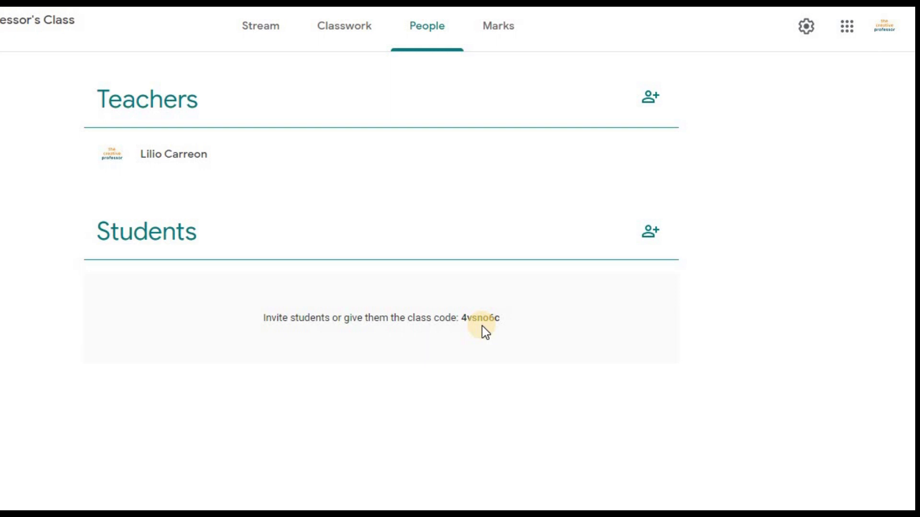
left_click(650, 229)
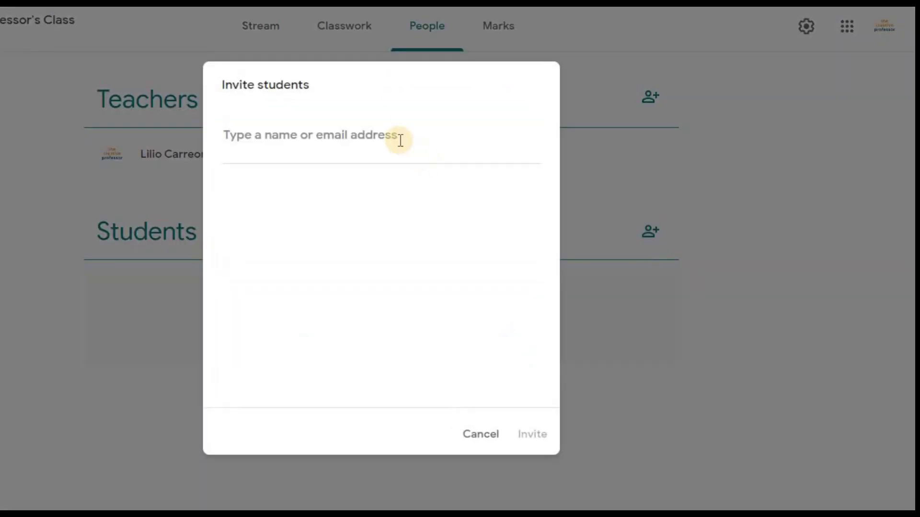
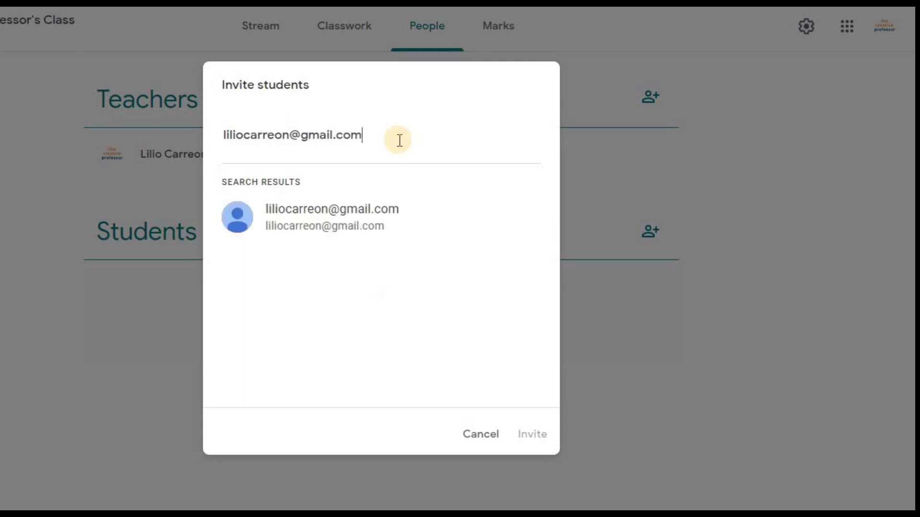
left_click(346, 220)
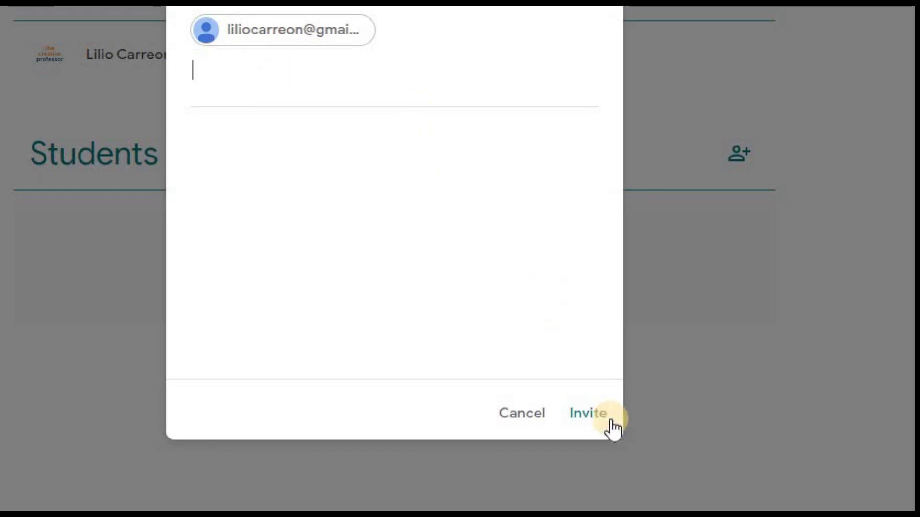
left_click(584, 415)
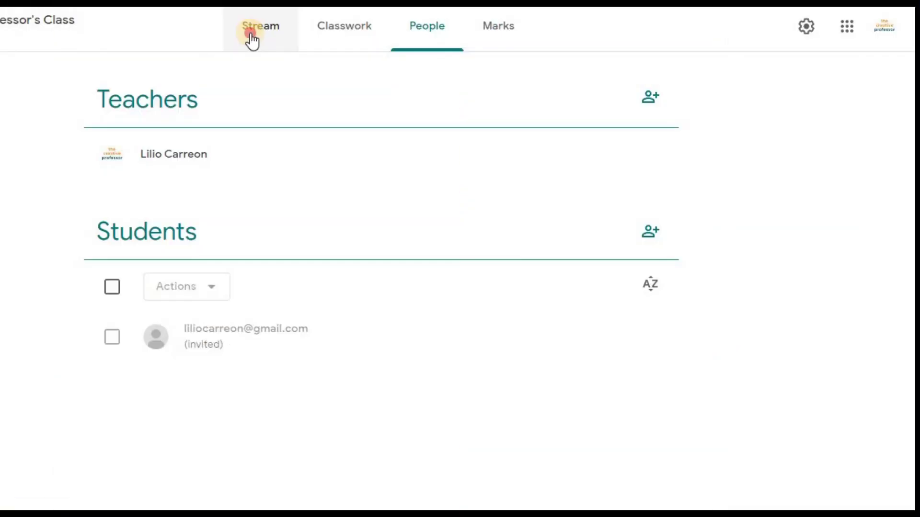
left_click(249, 35)
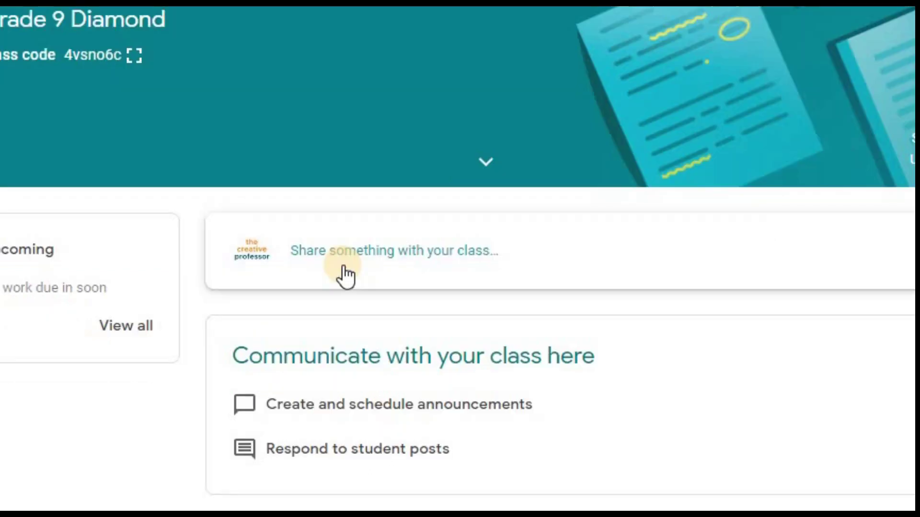
- Write a 'Welcome to my class!' announcement for all students and bring up its attachment choices
left_click(344, 251)
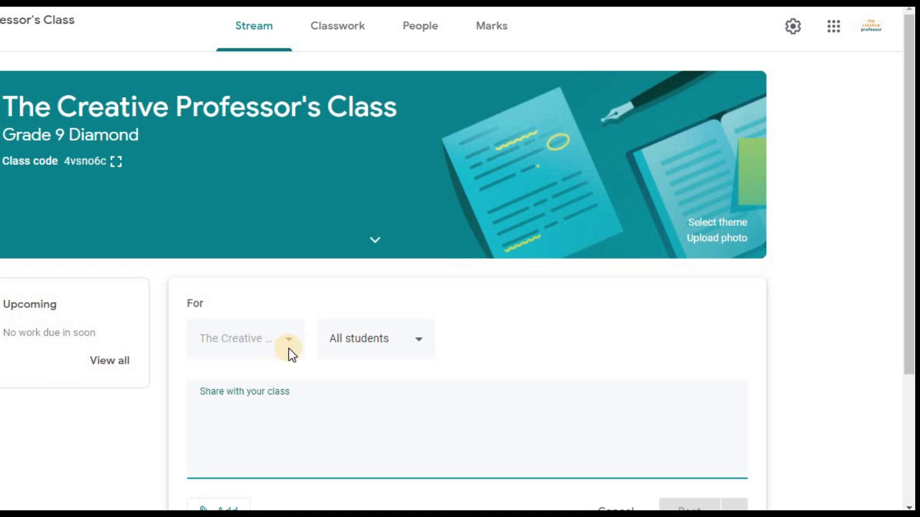
left_click(418, 342)
type("Welcome to my class!")
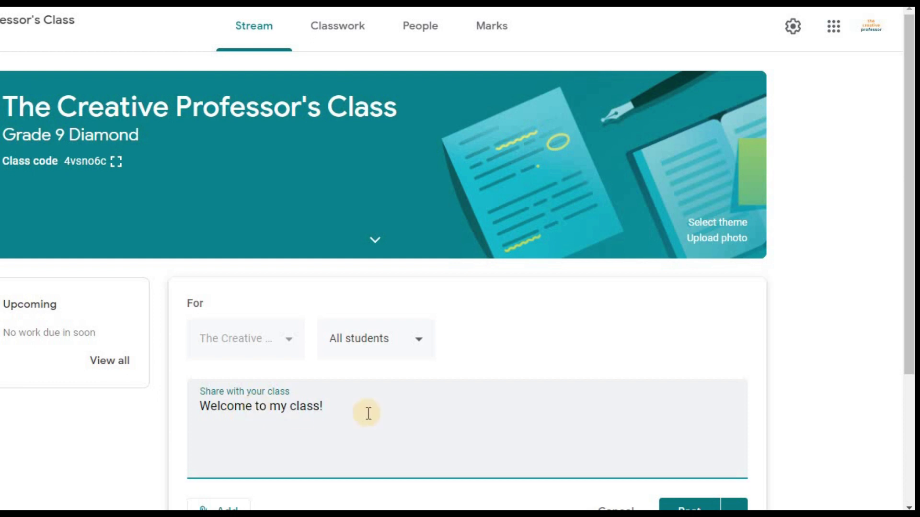
left_click_drag(910, 304, 910, 373)
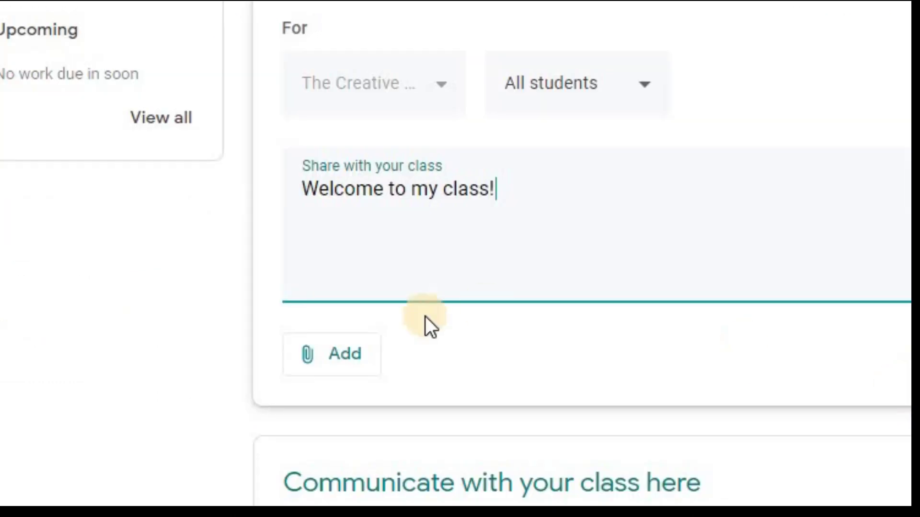
left_click(304, 364)
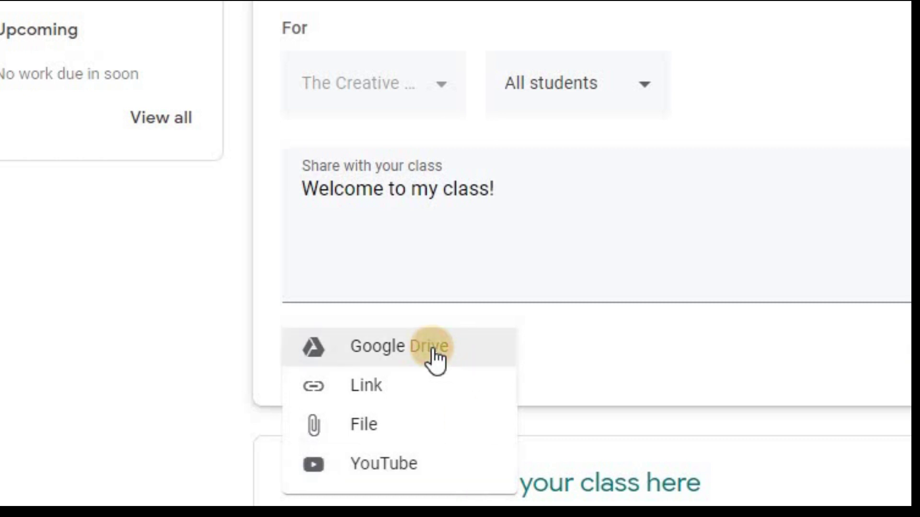
- Attach 'Welcome to my class.jpg' from Google Drive and reveal the Post options
left_click(434, 353)
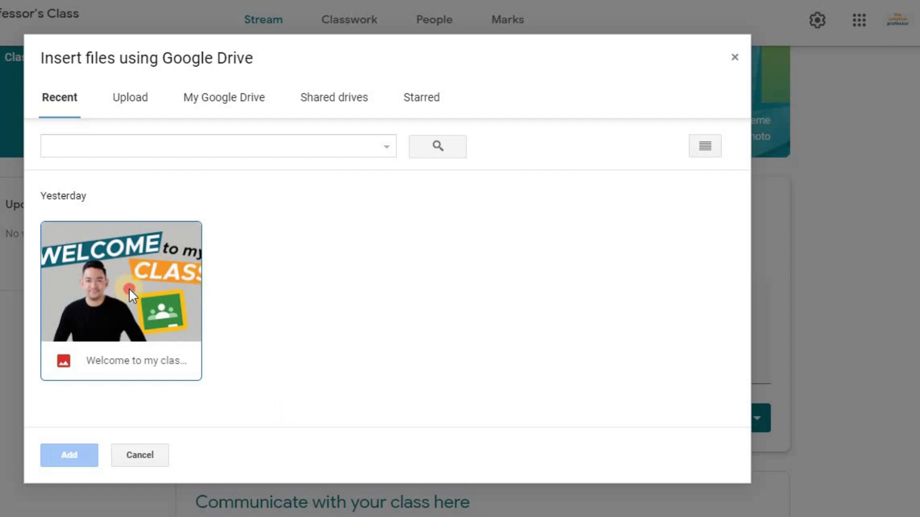
left_click(129, 288)
left_click(71, 458)
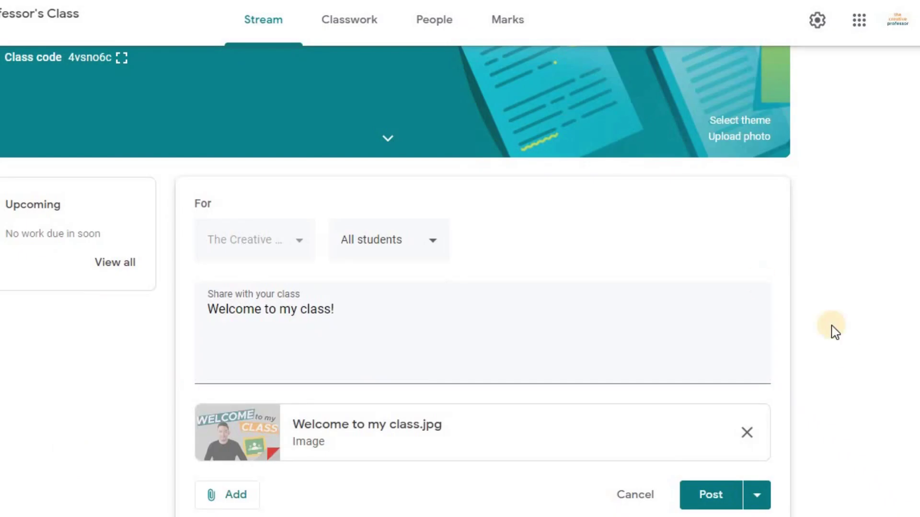
scroll(460, 287, "down", 3)
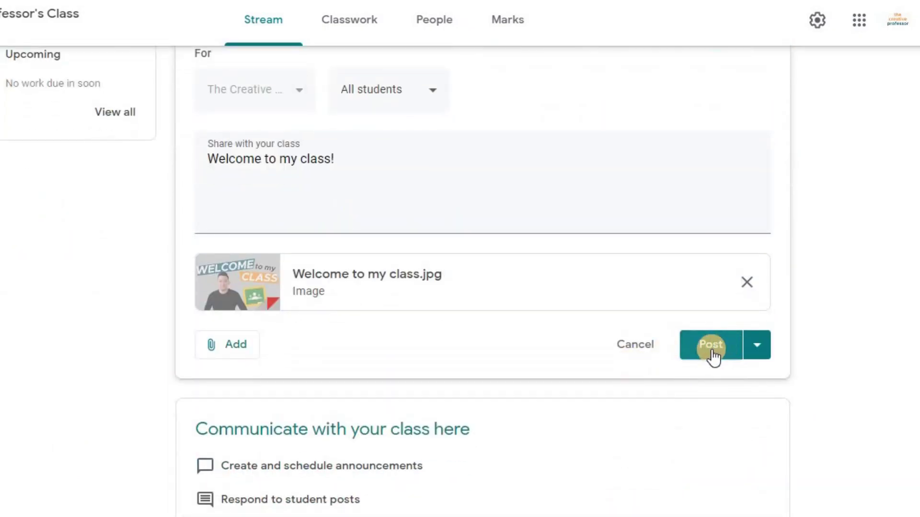
left_click(761, 354)
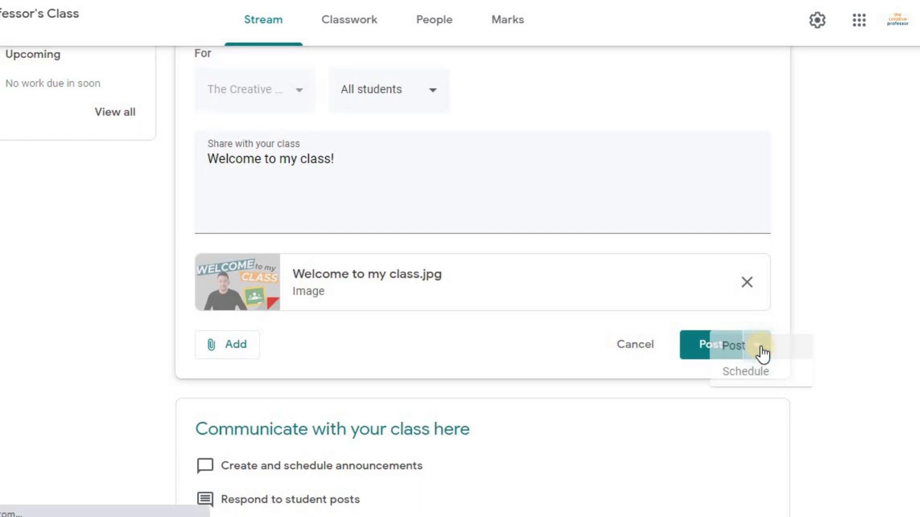